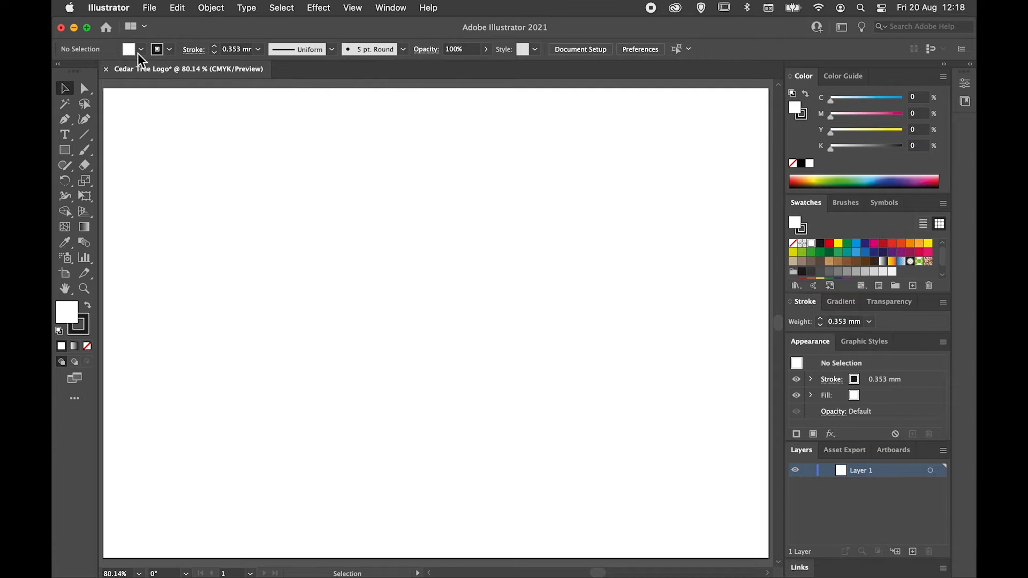
Place Cedar Tree Drawing.tif from the Assets folder inside IL Training in the artboard's upper-left area and deselect it.
click(149, 8)
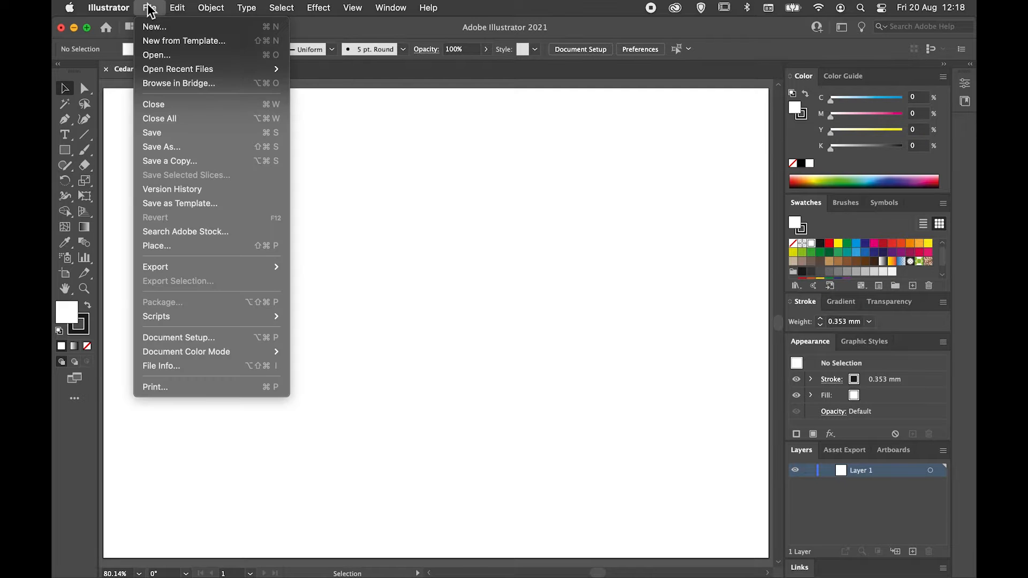
click(156, 245)
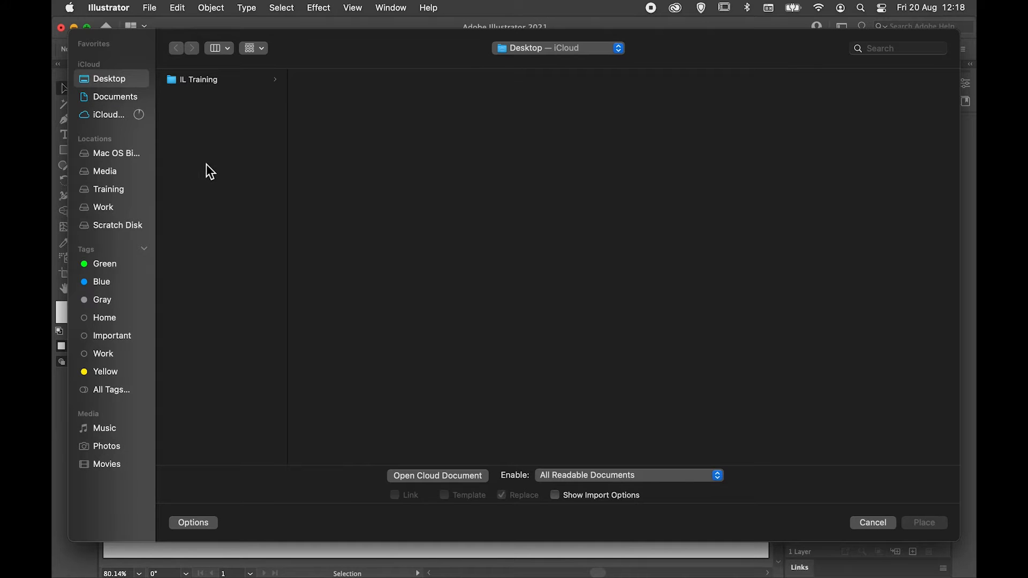
click(194, 86)
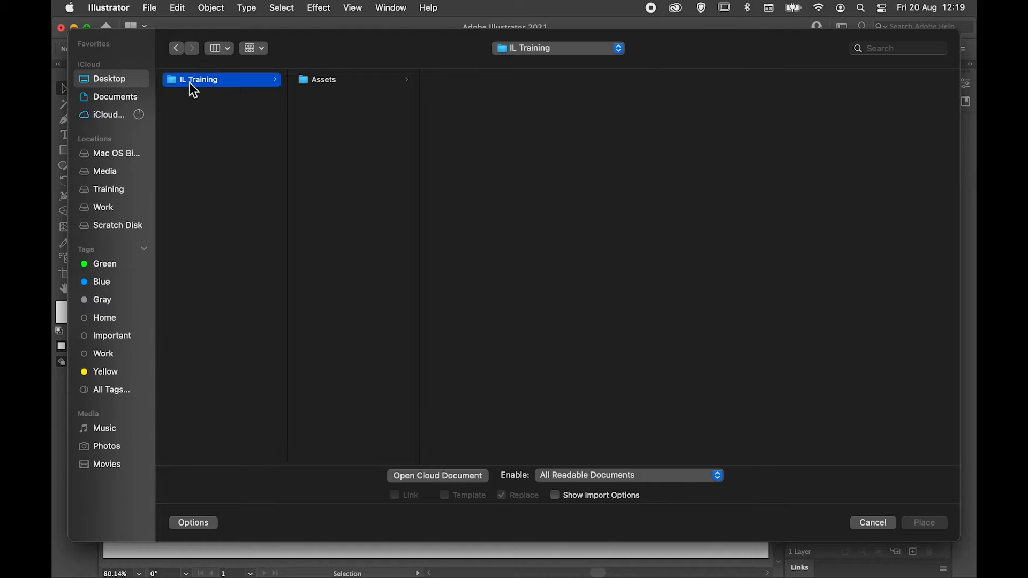
click(324, 81)
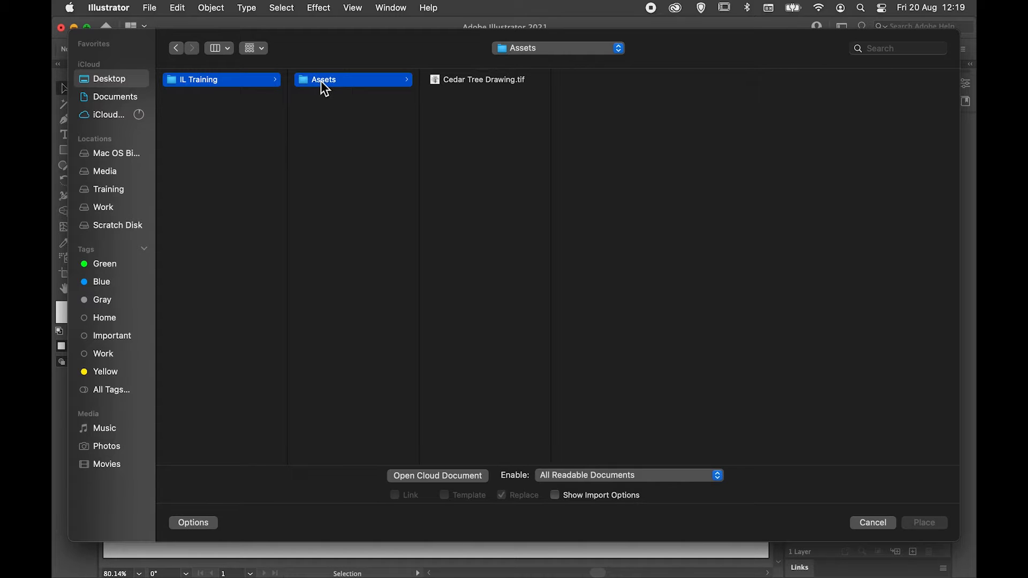
click(454, 85)
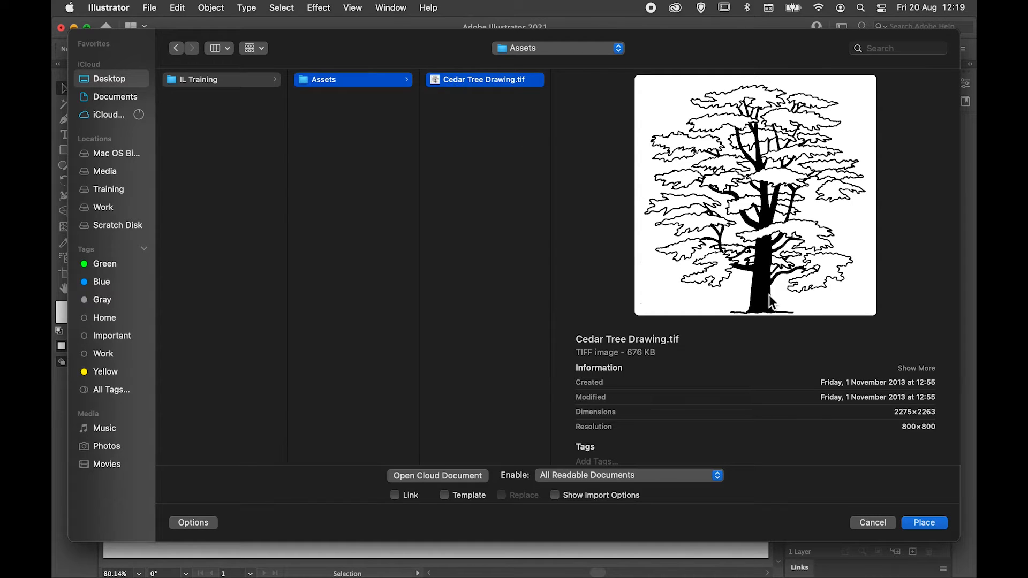
click(926, 523)
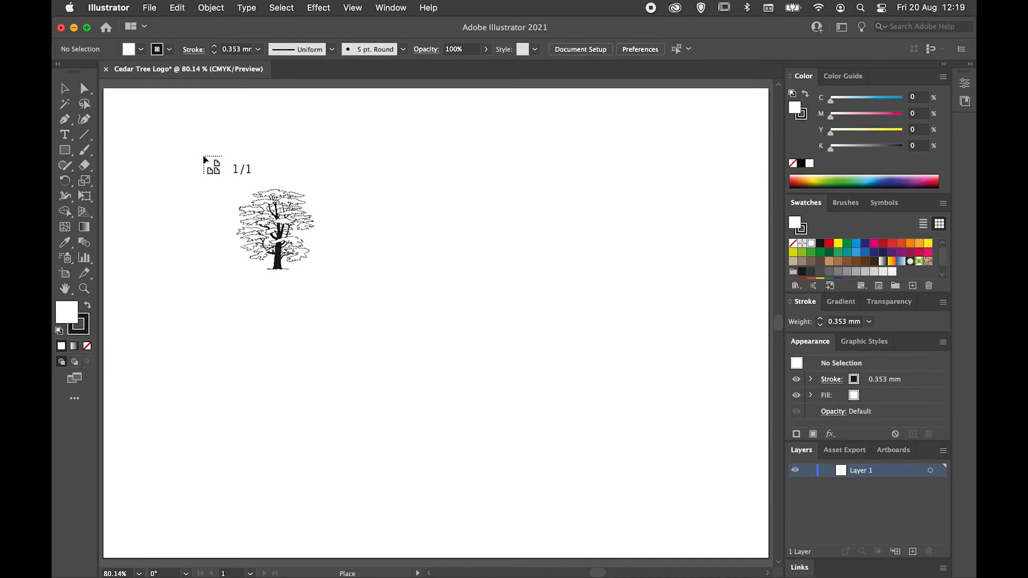
click(161, 125)
click(134, 106)
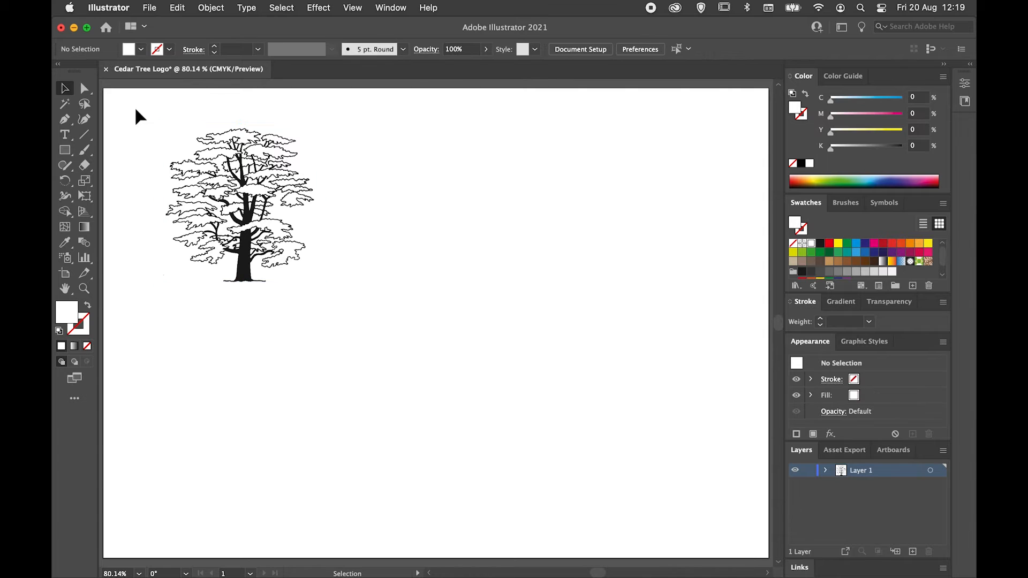
Examine the outline edges of the tree's upper-left branches at high magnification, then return to the full artboard view.
click(88, 288)
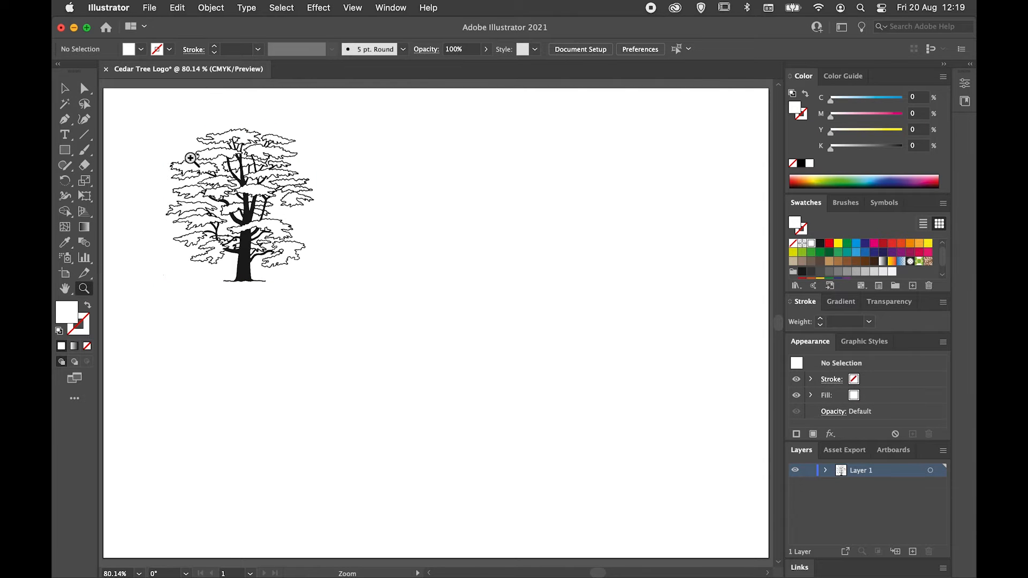
drag(190, 129, 585, 346)
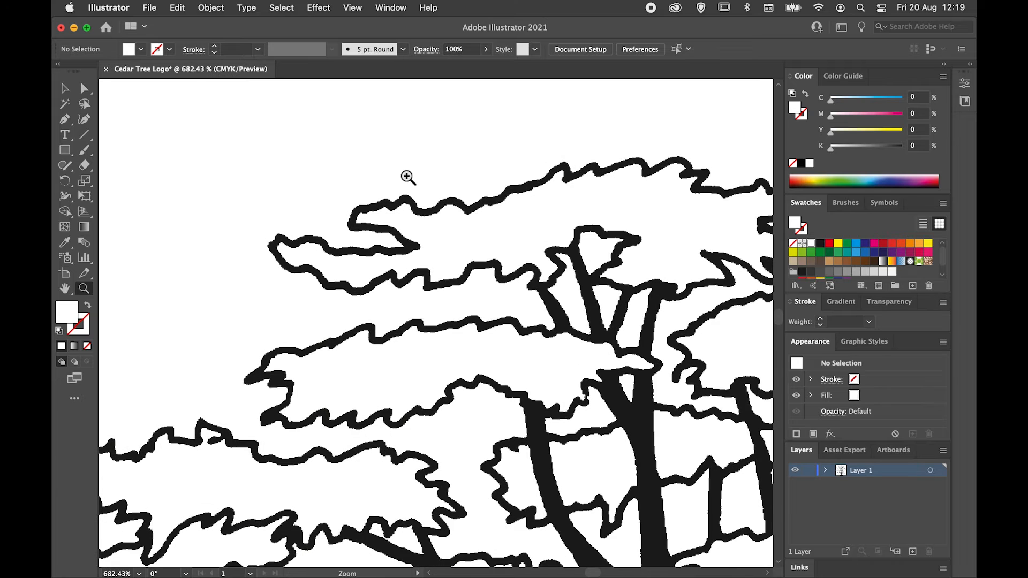
drag(410, 178, 620, 291)
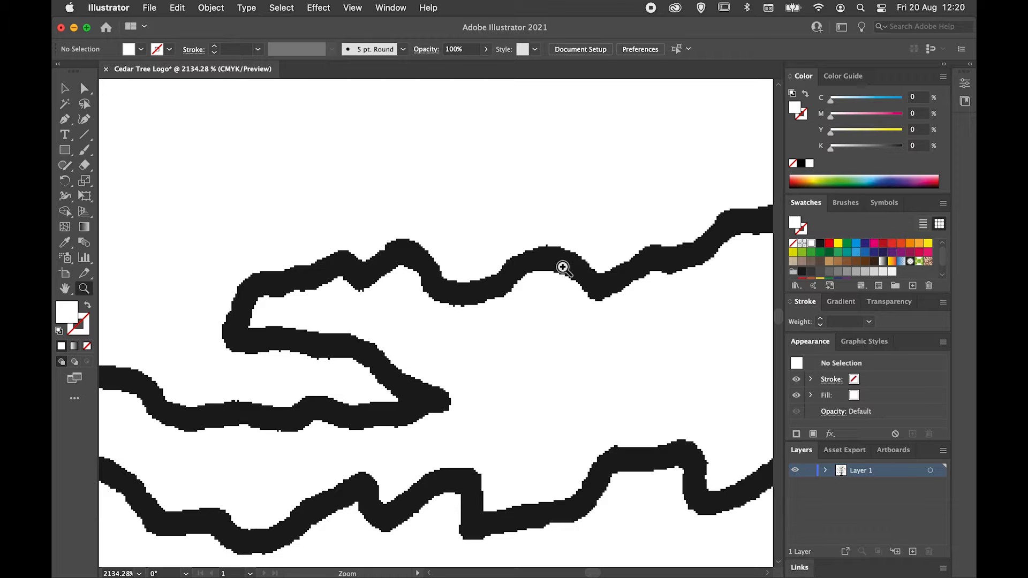
key(v)
key(super+0)
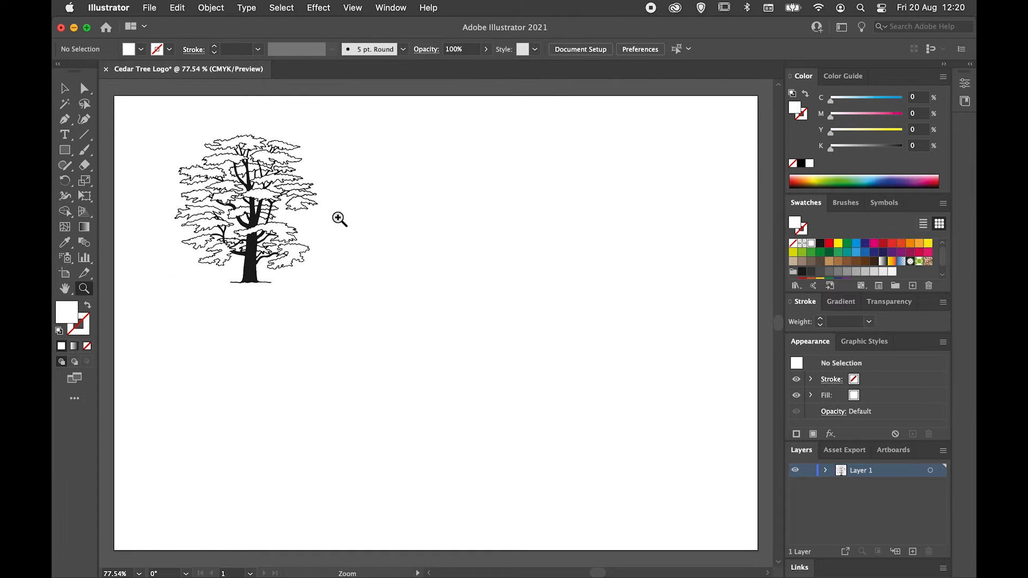
key(super+0)
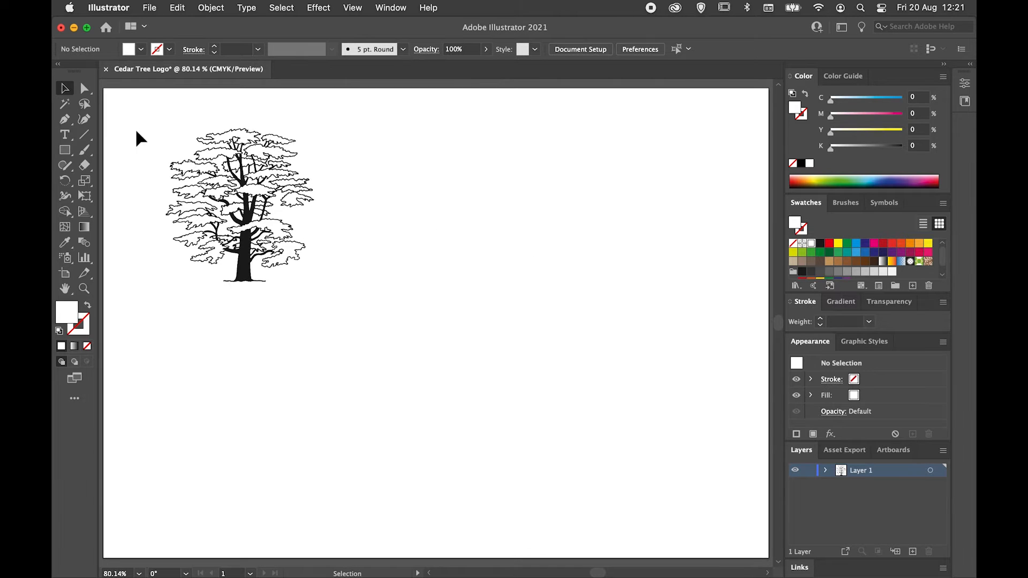
Inspect the foliage on the tree's left side up close, then frame the whole tree in the view.
click(84, 288)
drag(171, 133, 582, 362)
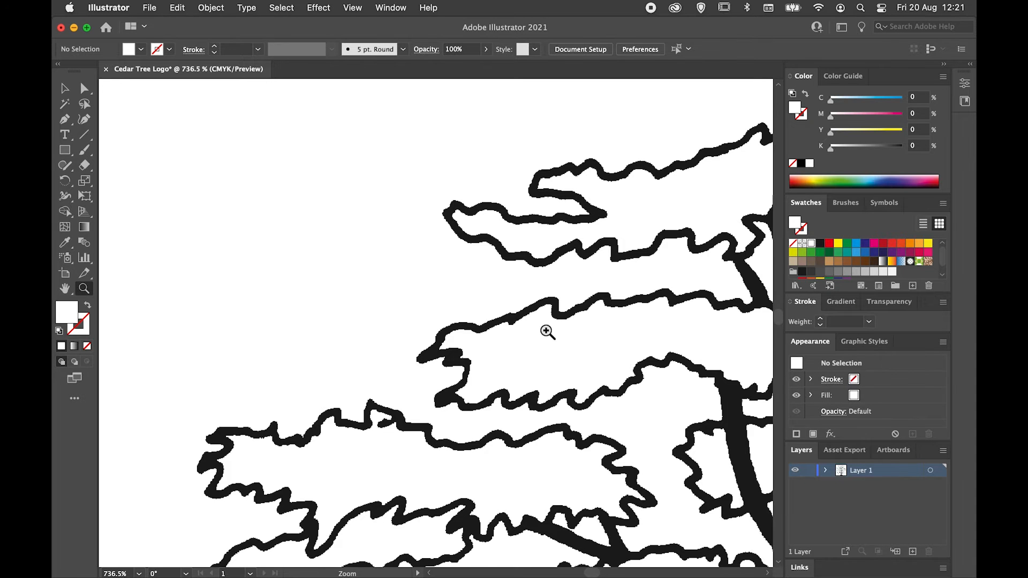
drag(547, 331, 658, 395)
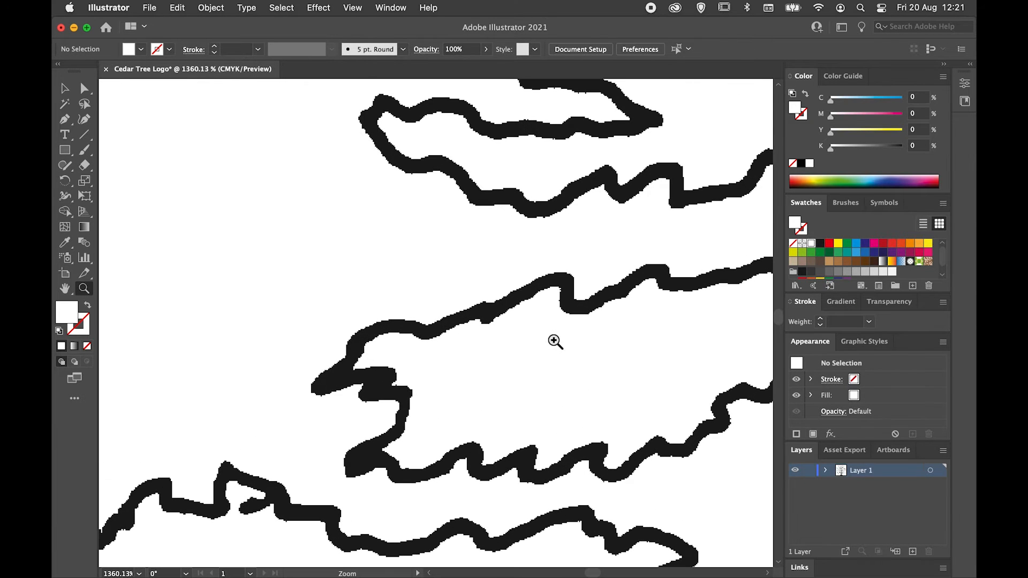
drag(489, 289, 291, 229)
drag(614, 414, 496, 358)
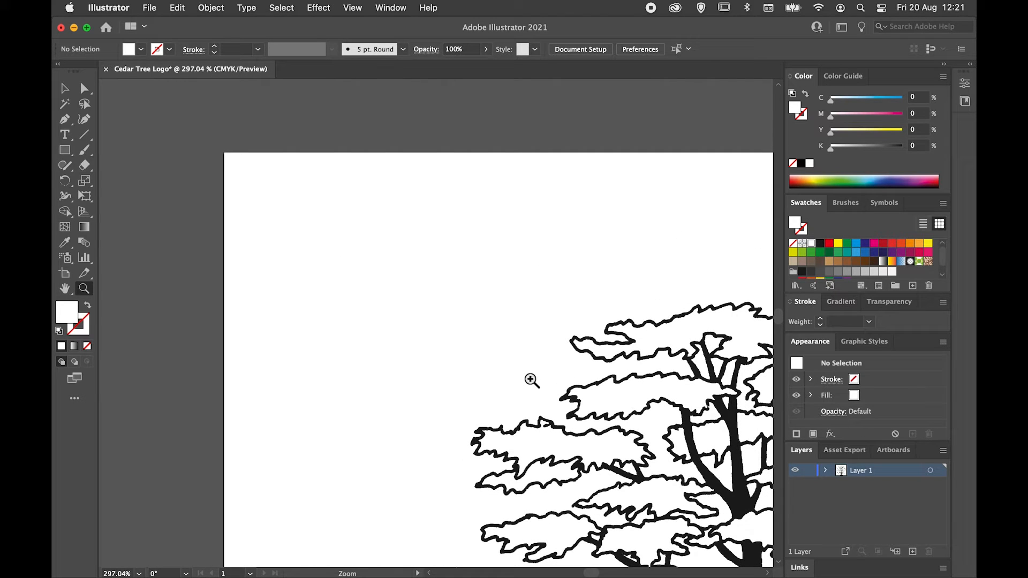
drag(543, 383, 274, 157)
key(space)
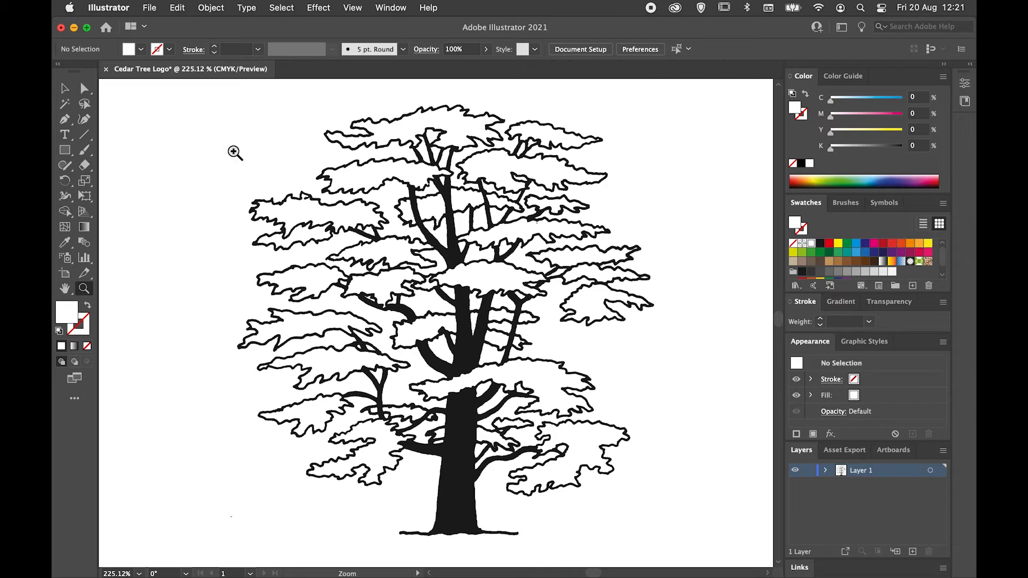
Save the document on the computer as Cedar Tree Logo.ai in the IL Training folder, using the Adobe Illustrator (ai) format.
key(super+s)
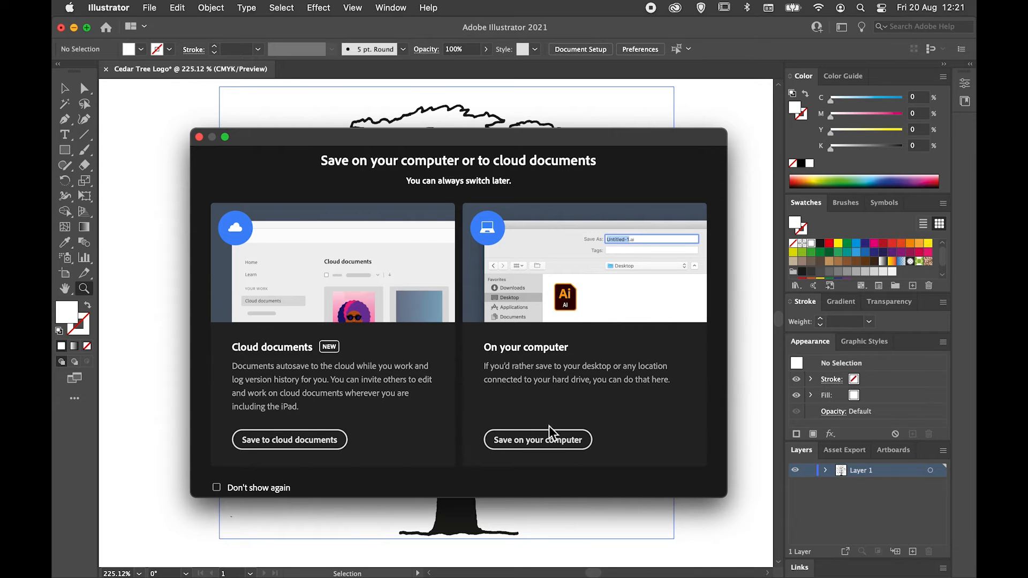
click(530, 444)
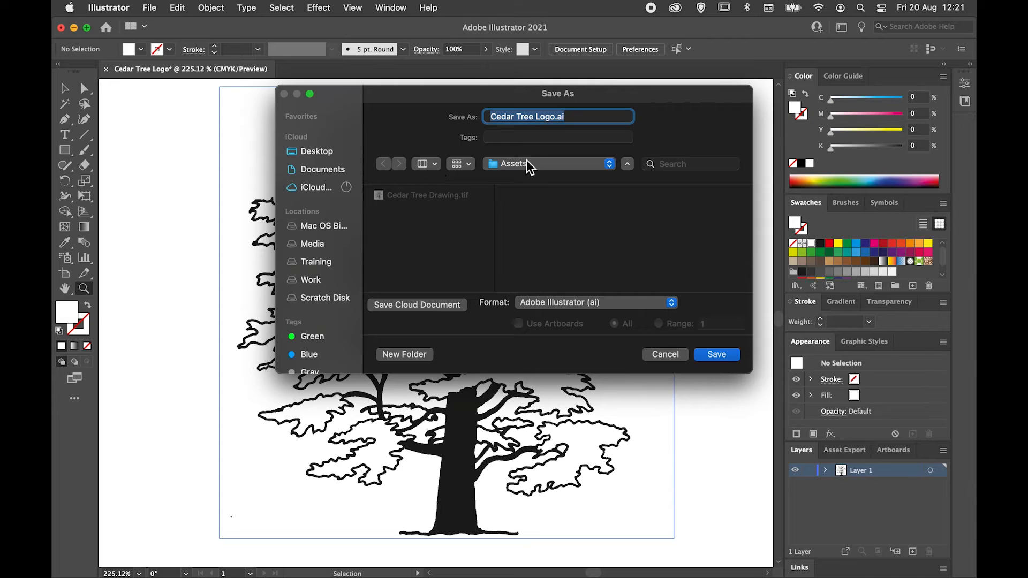
click(534, 157)
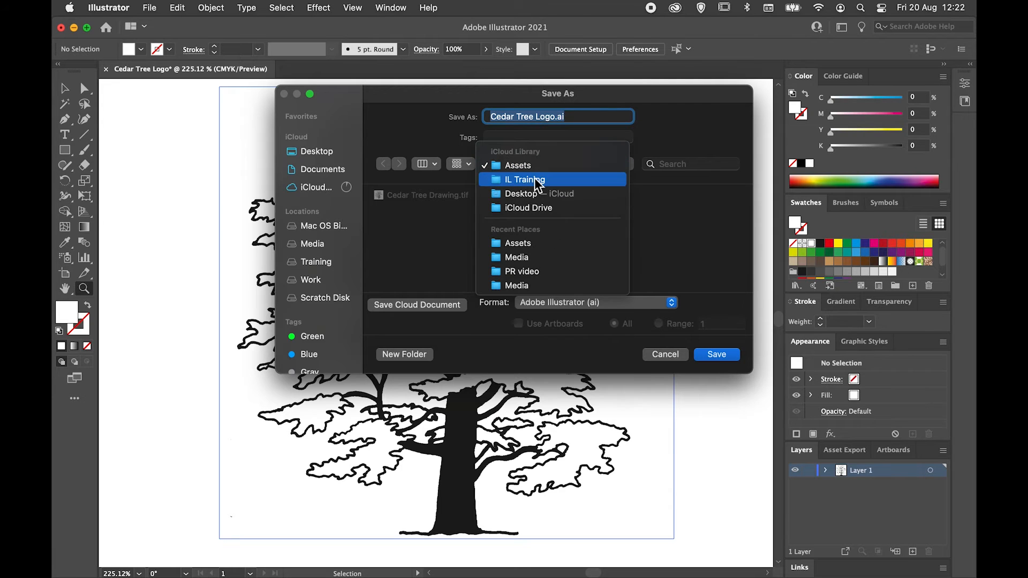
click(541, 179)
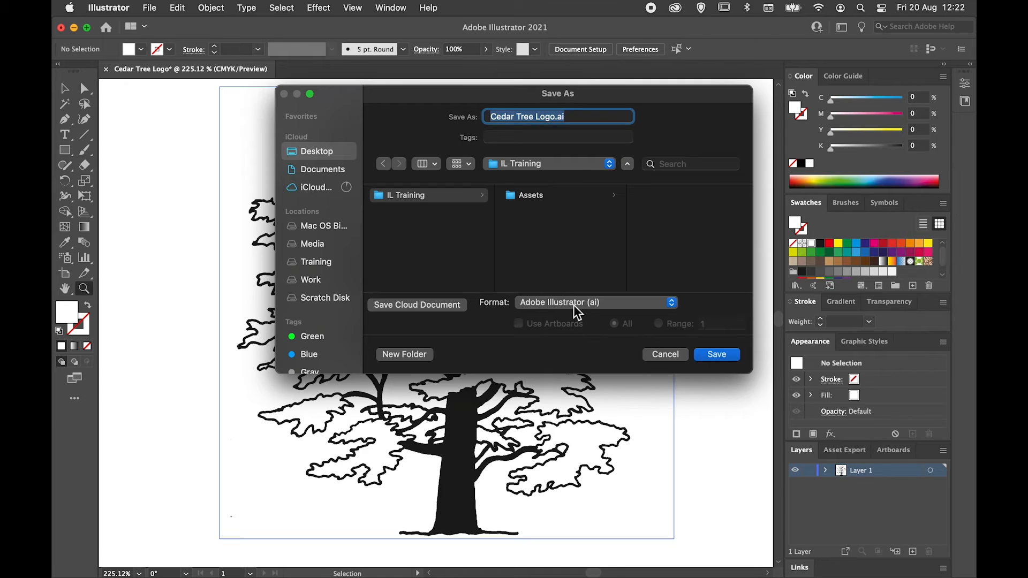
click(633, 303)
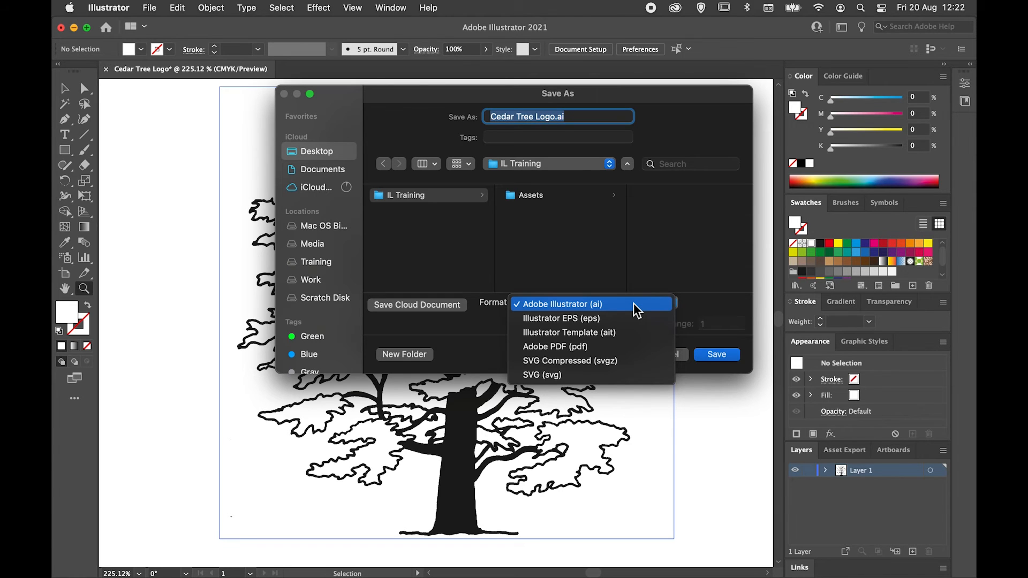
click(634, 303)
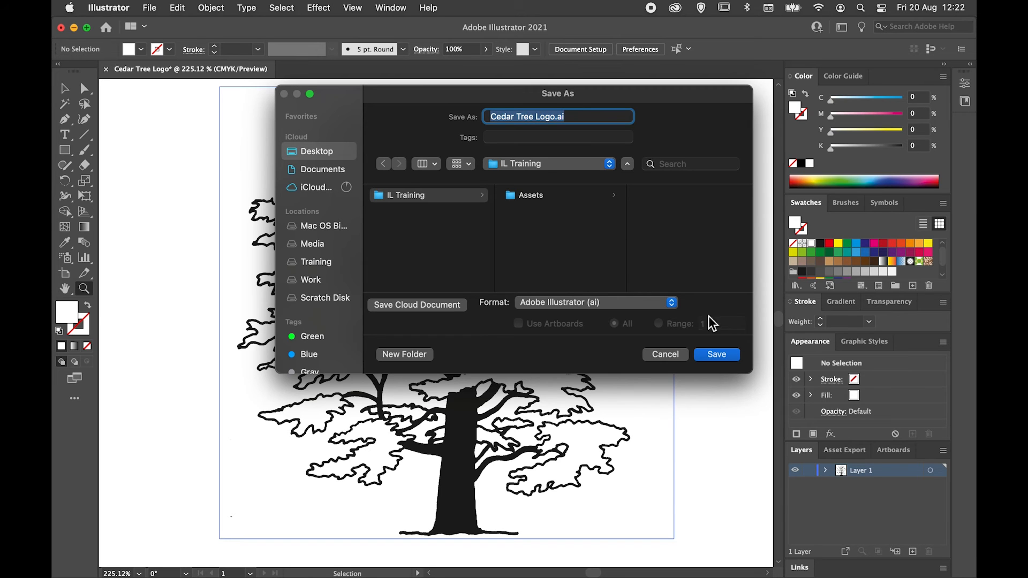
click(717, 355)
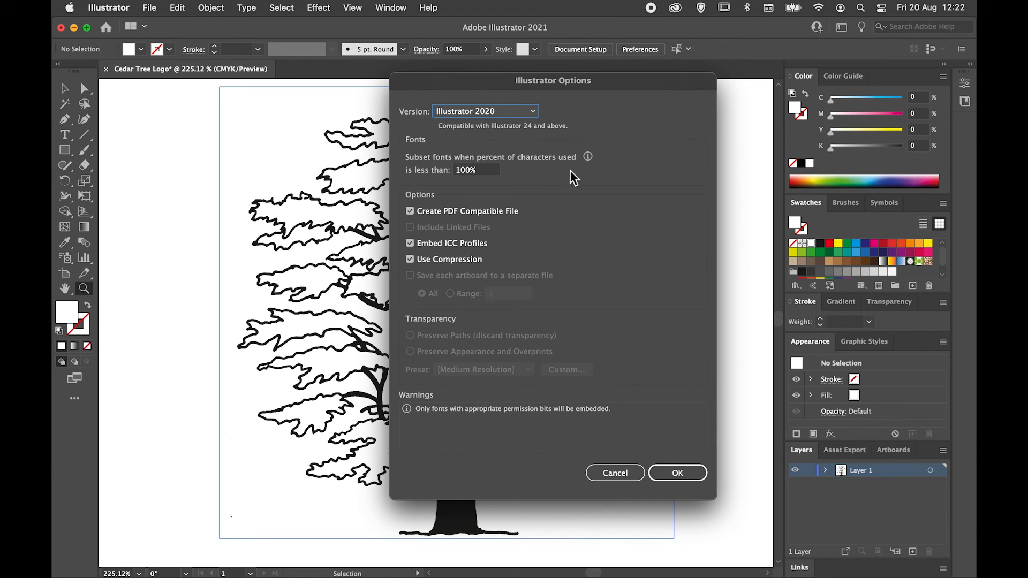
Check the available file versions, keep Illustrator 2020, and accept the save options.
click(533, 112)
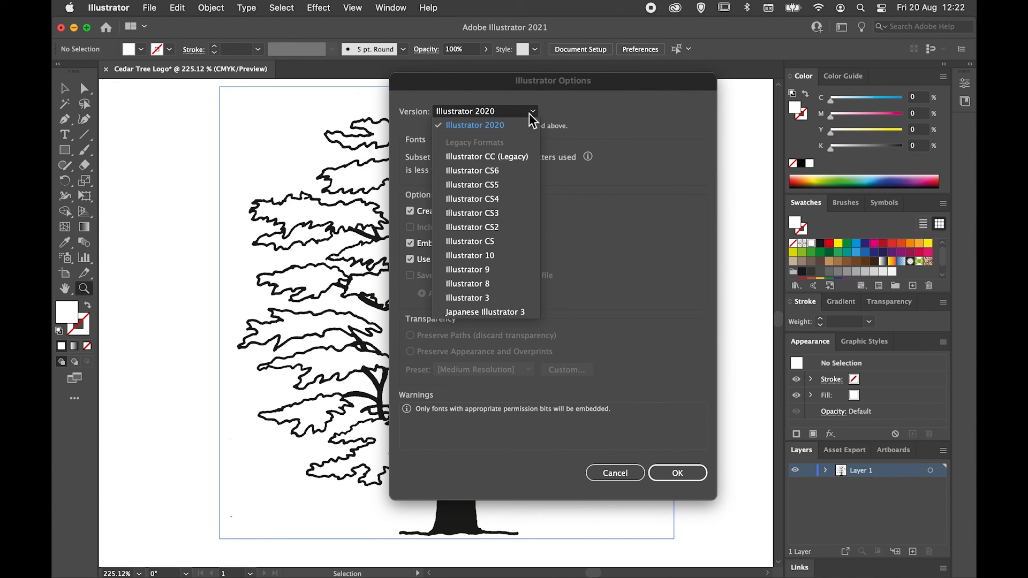
click(527, 113)
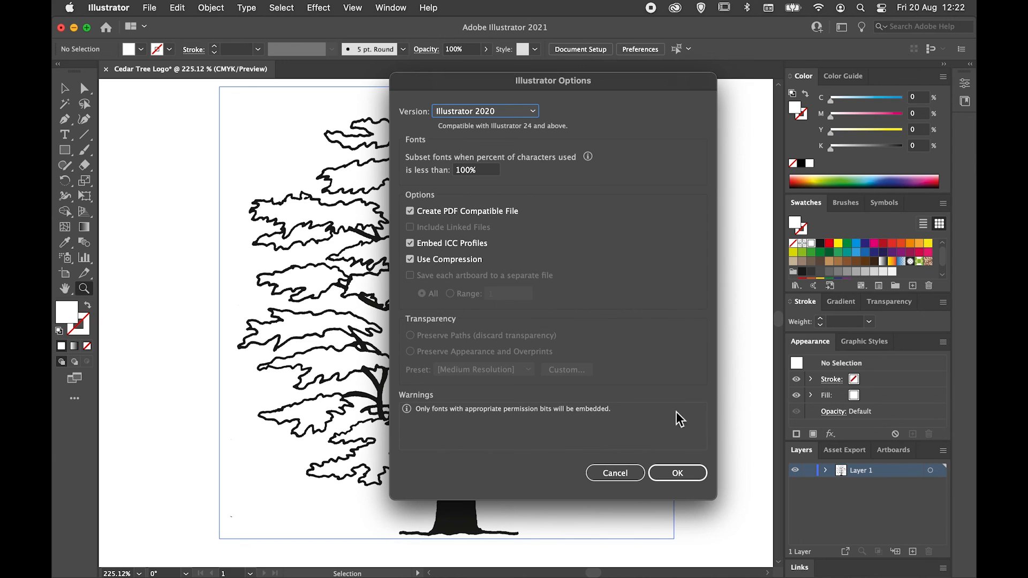
click(687, 475)
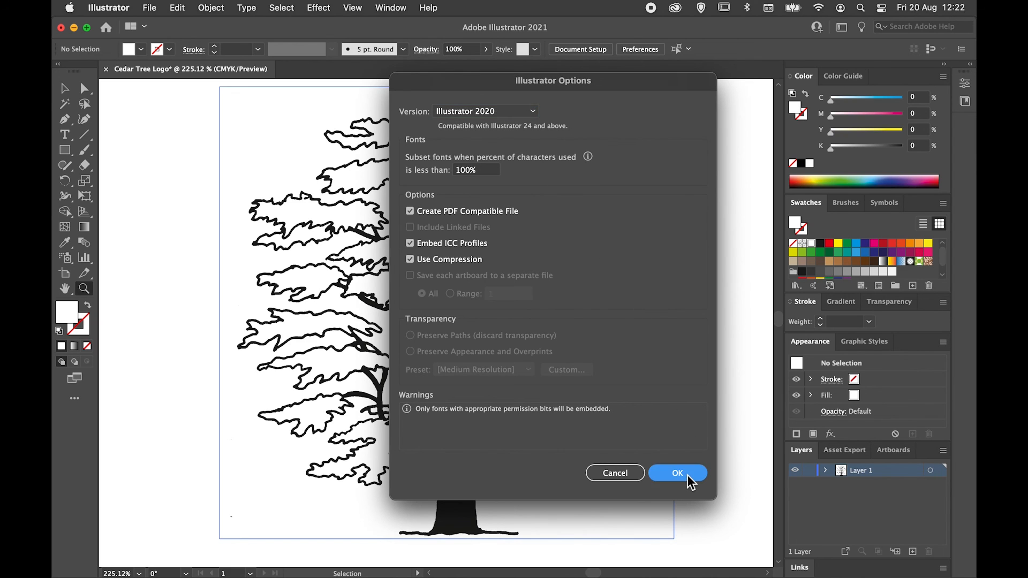